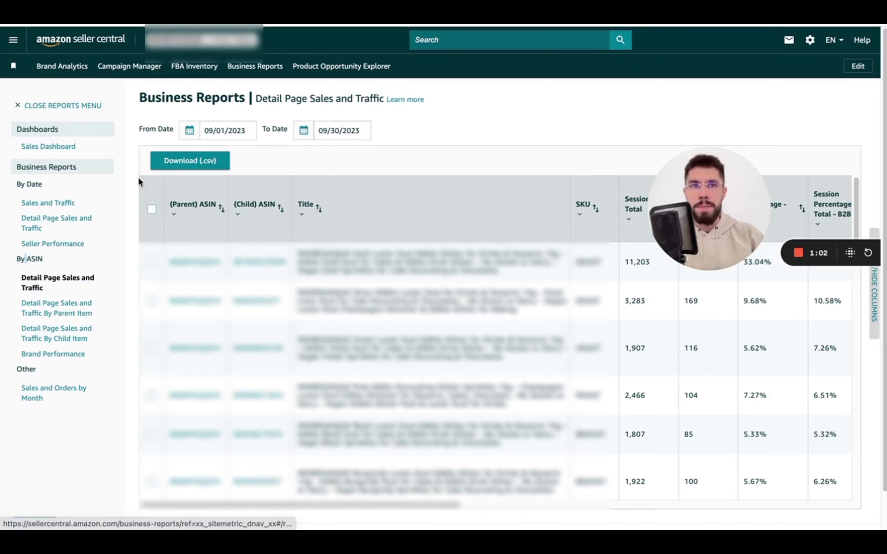
- Create a new Sponsored Products advertised product report in Amazon Seller Central
{"action": "left_click", "coordinate": [688, 26]}
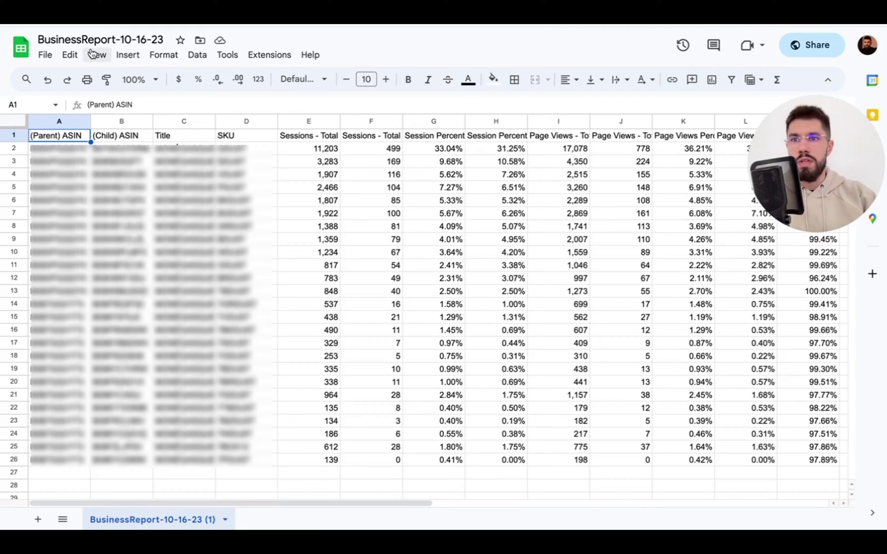
- Upload 'Sponsored Products Advertised product report (21).xlsx' and import it as a new sheet
{"action": "left_click", "coordinate": [51, 54]}
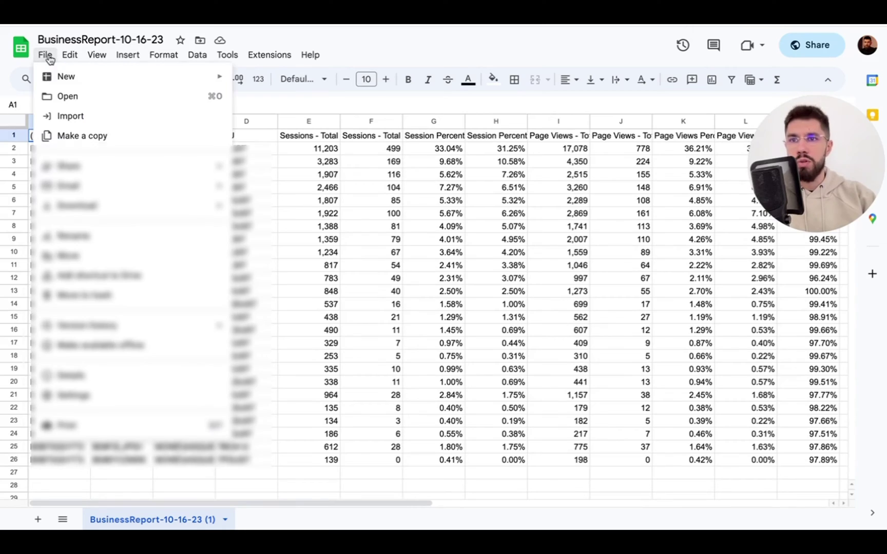
{"action": "left_click", "coordinate": [95, 120]}
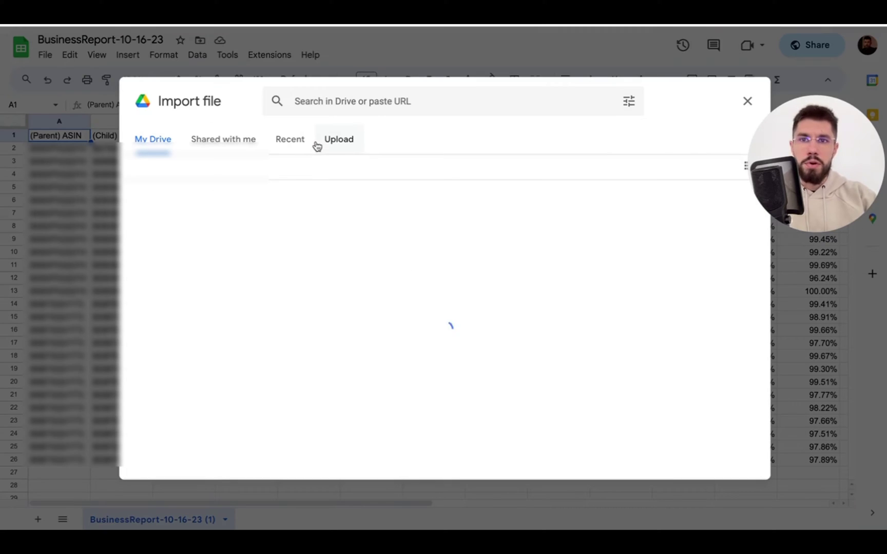
{"action": "left_click", "coordinate": [336, 140]}
{"action": "left_click", "coordinate": [450, 360]}
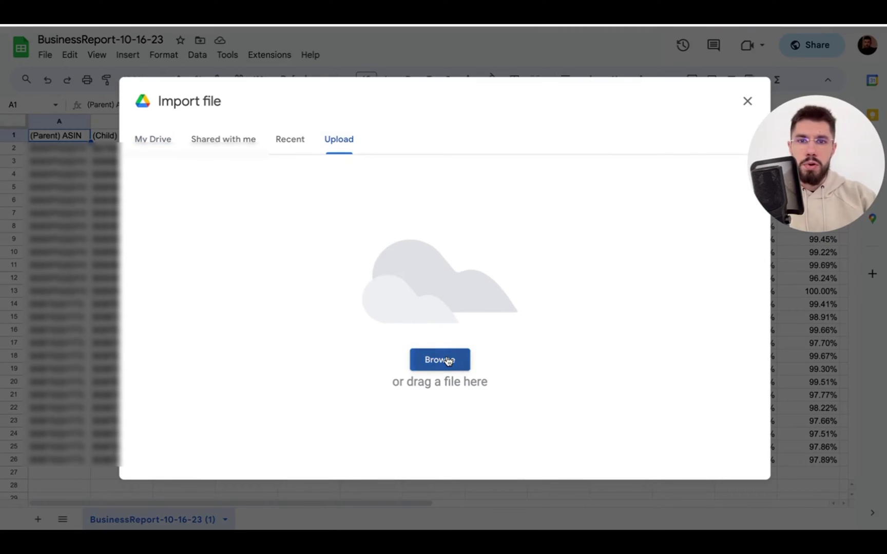
{"action": "double_click", "coordinate": [373, 180]}
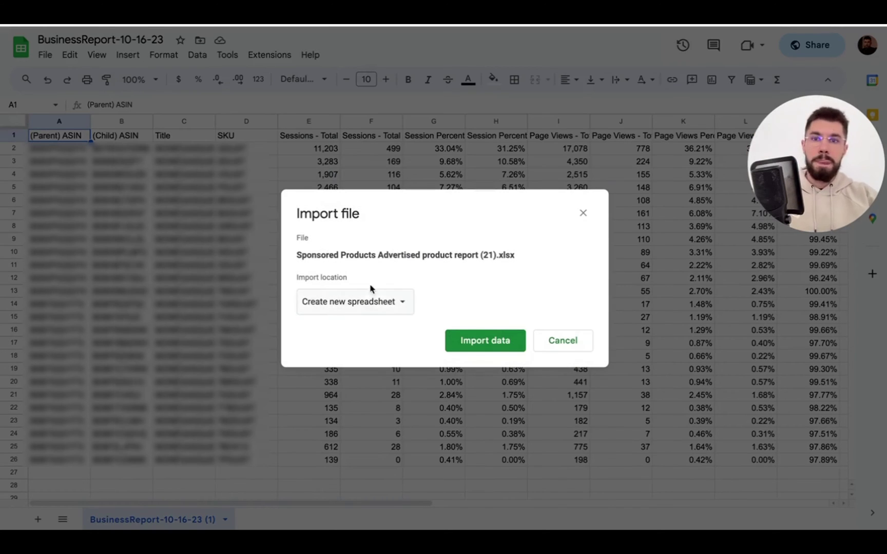
{"action": "left_click", "coordinate": [371, 298]}
{"action": "left_click", "coordinate": [371, 322]}
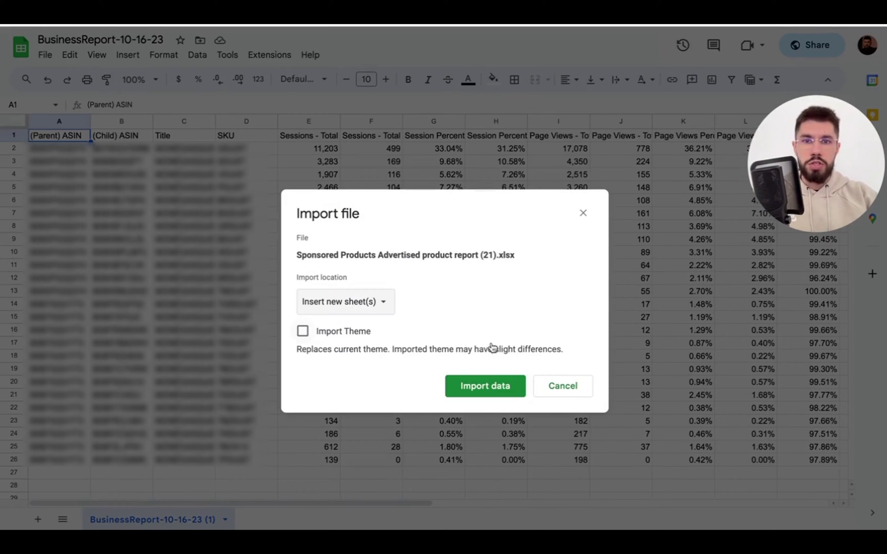
{"action": "left_click", "coordinate": [485, 387]}
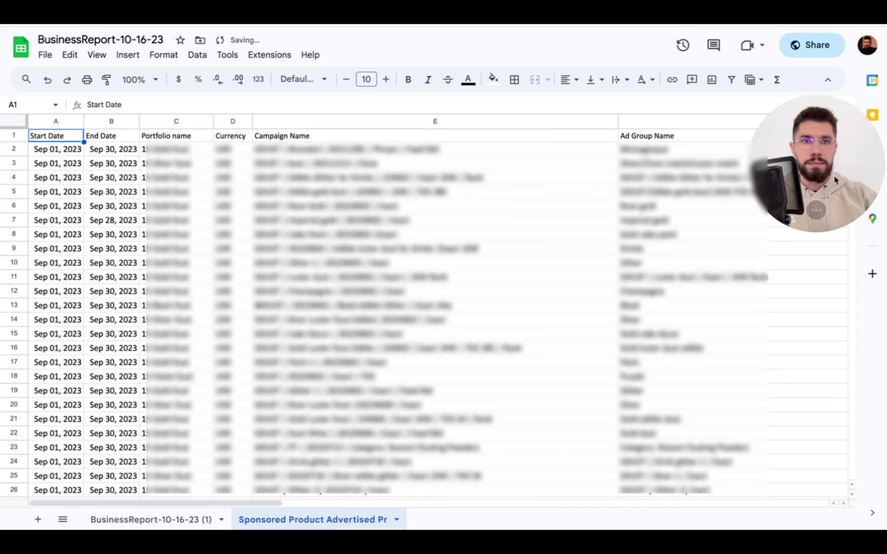
{"action": "left_click_drag", "start_coordinate": [833, 180], "coordinate": [824, 88]}
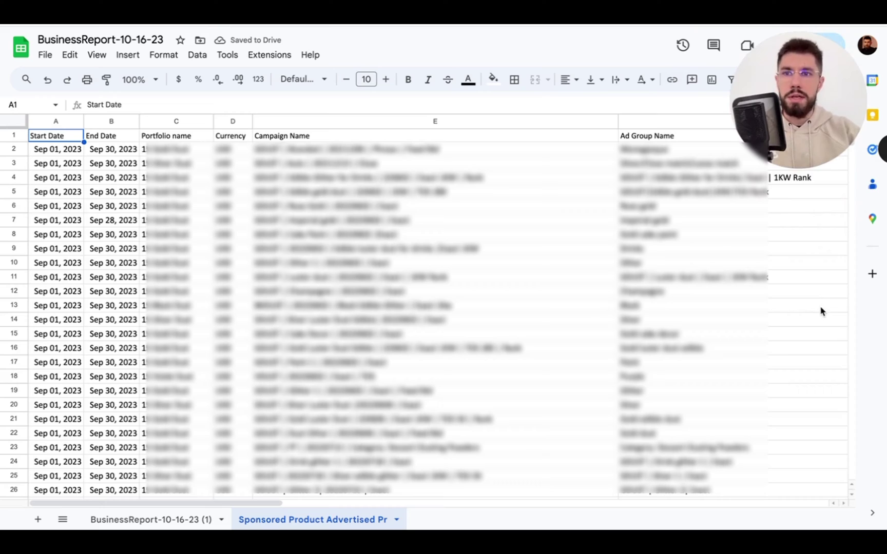
- On the BusinessReport sheet, delete the (Parent) ASIN column and the Title-through-Q columns
{"action": "left_click", "coordinate": [165, 519]}
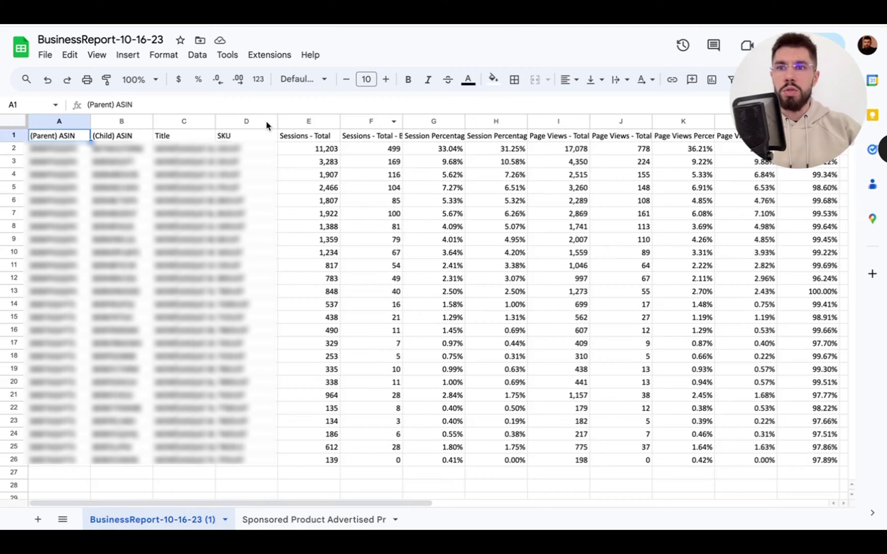
{"action": "right_click", "coordinate": [53, 122]}
{"action": "left_click", "coordinate": [122, 239]}
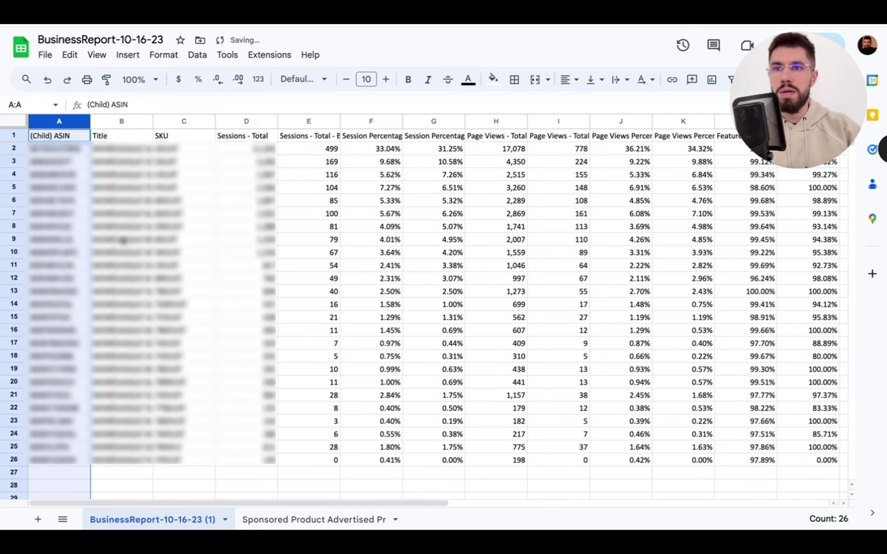
{"action": "left_click", "coordinate": [122, 122]}
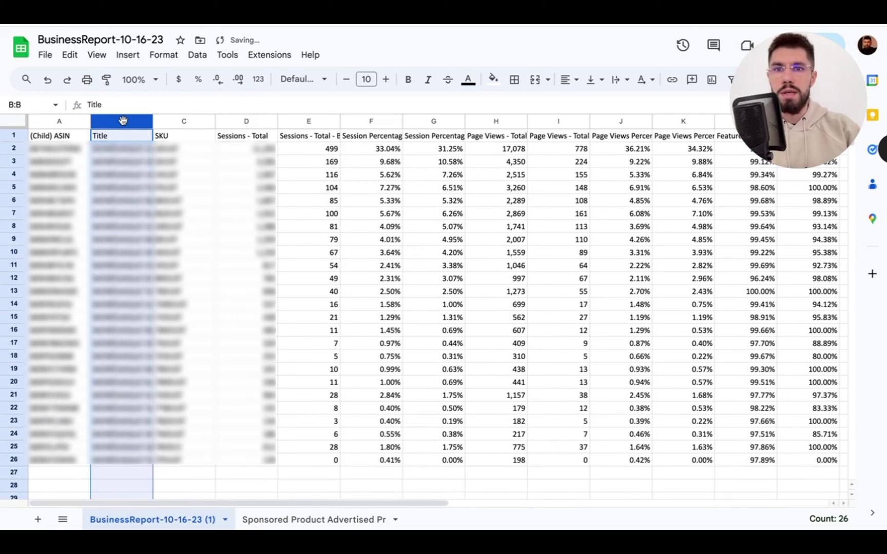
{"action": "scroll", "coordinate": [342, 204], "scroll_direction": "right", "scroll_amount": 6}
{"action": "scroll", "coordinate": [342, 204], "scroll_direction": "right", "scroll_amount": 3}
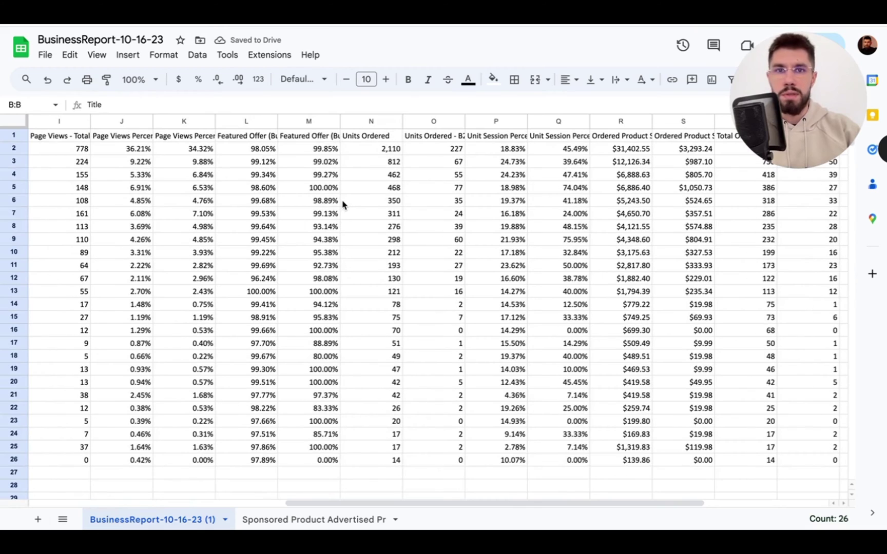
{"action": "left_click", "coordinate": [500, 121], "text": "shift"}
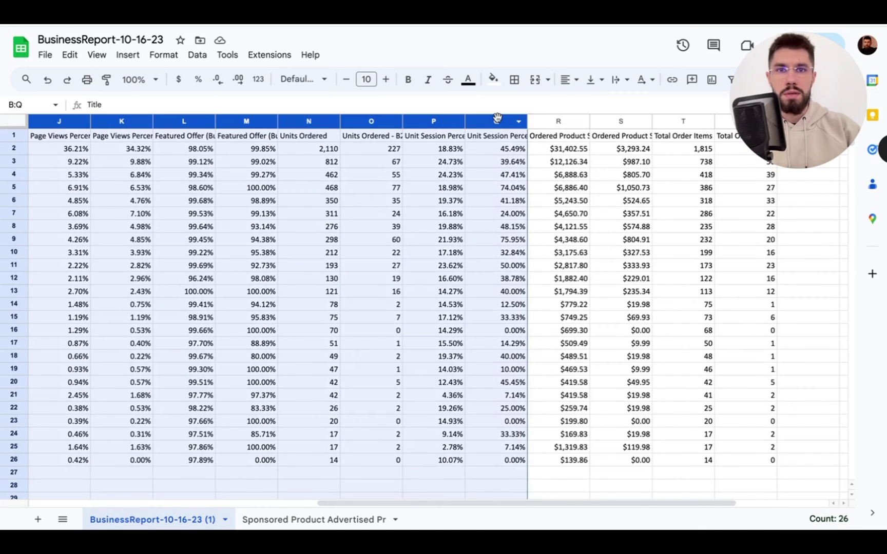
{"action": "right_click", "coordinate": [500, 121]}
{"action": "left_click", "coordinate": [568, 220]}
- Delete the B2B sales columns C–E and widen the Ordered Product Sales column
{"action": "left_click", "coordinate": [300, 178]}
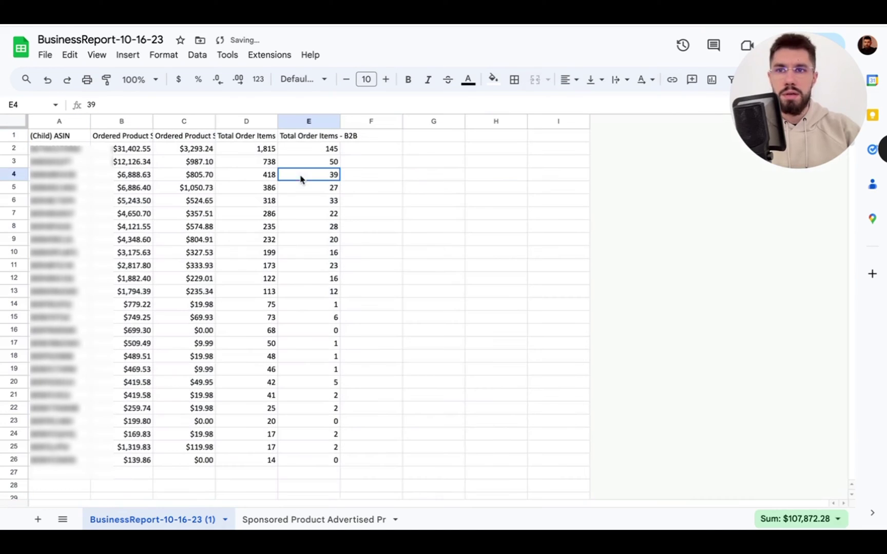
{"action": "left_click", "coordinate": [186, 123]}
{"action": "left_click", "coordinate": [319, 121], "text": "shift"}
{"action": "right_click", "coordinate": [319, 119]}
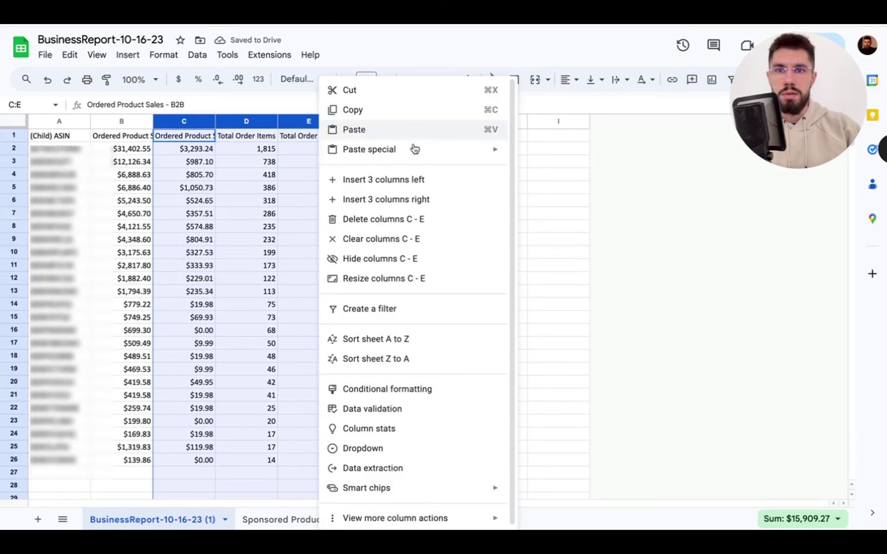
{"action": "left_click", "coordinate": [398, 220]}
{"action": "left_click_drag", "start_coordinate": [154, 123], "coordinate": [176, 123]}
{"action": "left_click", "coordinate": [242, 201]}
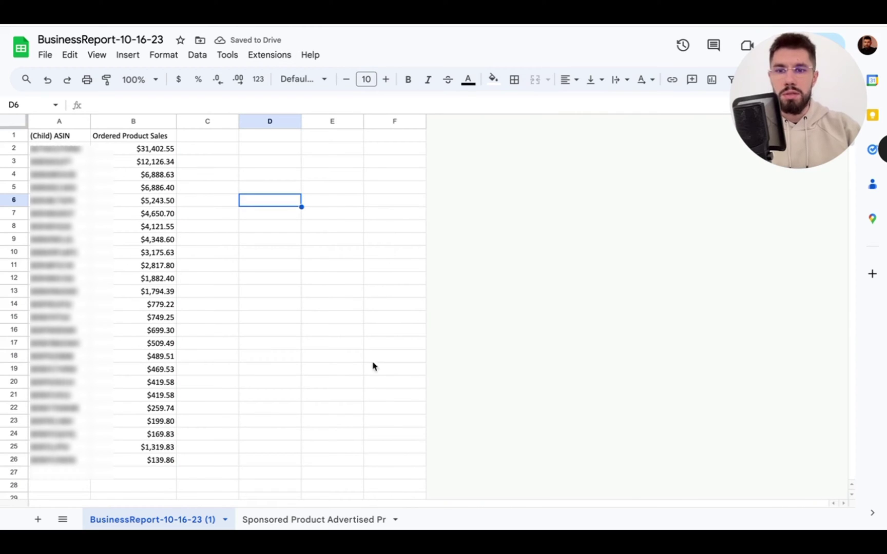
{"action": "left_click", "coordinate": [333, 520]}
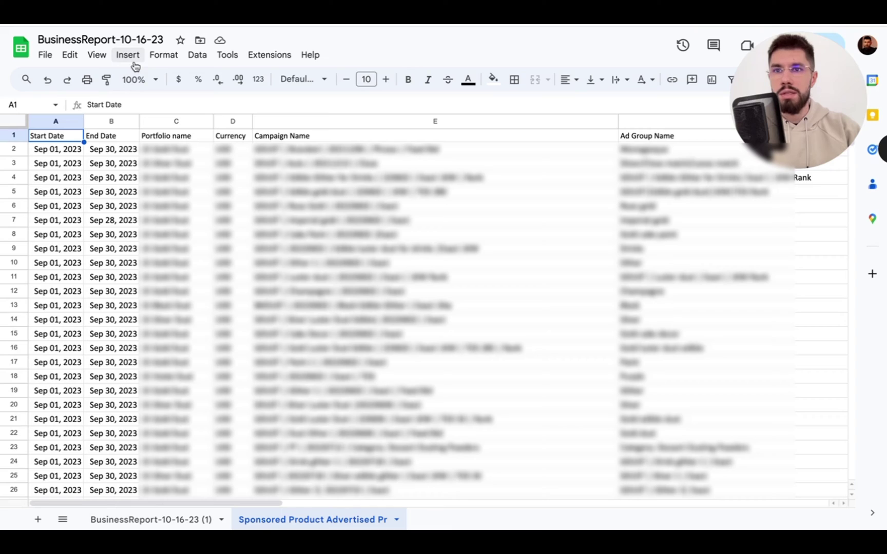
- Create a pivot table on a new sheet from ads data rows 1:1000
{"action": "left_click", "coordinate": [30, 105]}
{"action": "type", "text": "1:1000"}
{"action": "key", "text": "Return"}
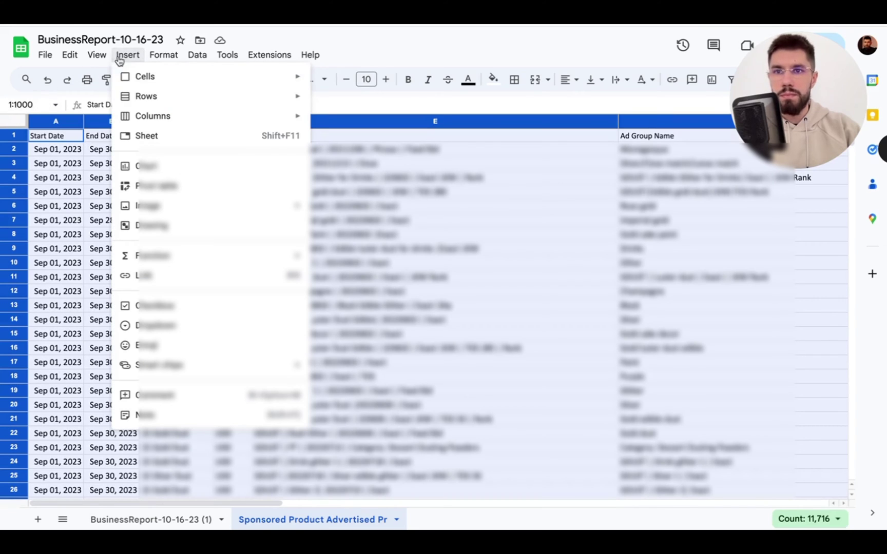
{"action": "left_click", "coordinate": [171, 186]}
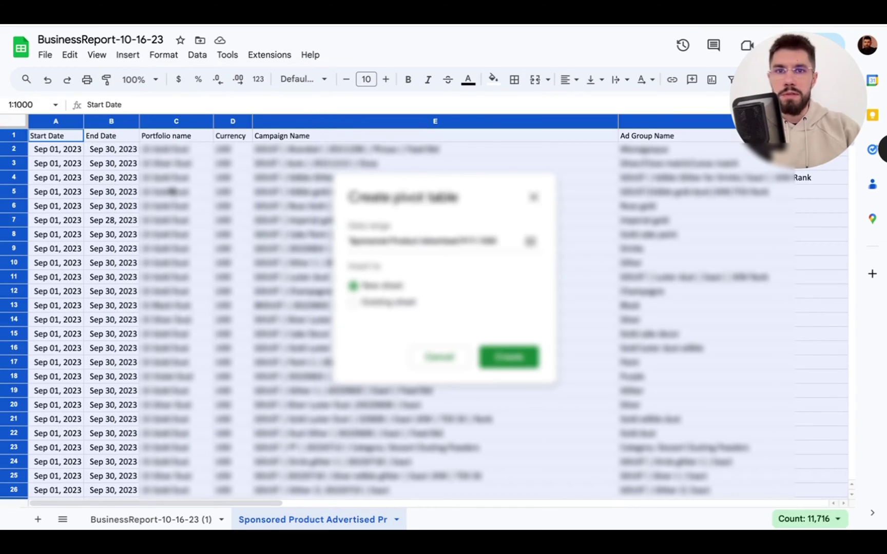
{"action": "left_click", "coordinate": [509, 356]}
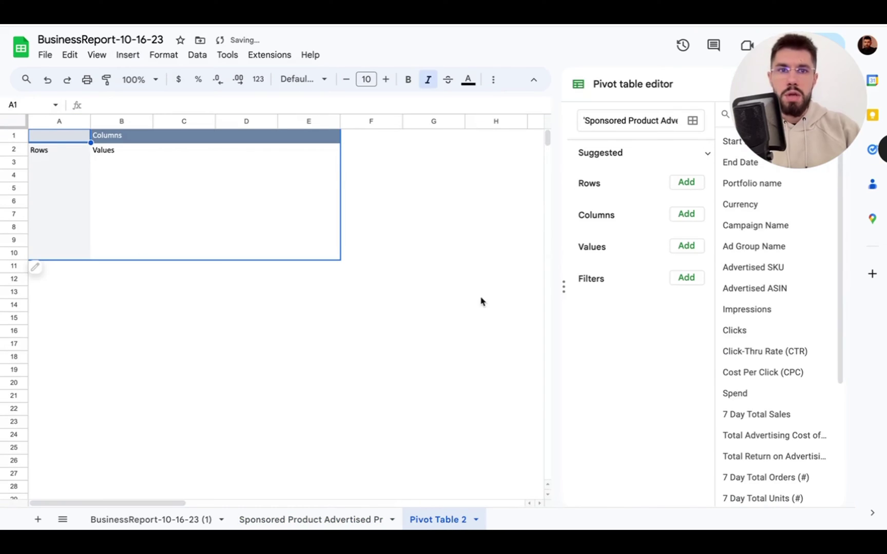
- Group pivot rows by Advertised ASIN with SUM of Spend, sorted descending by spend
{"action": "left_click", "coordinate": [687, 183]}
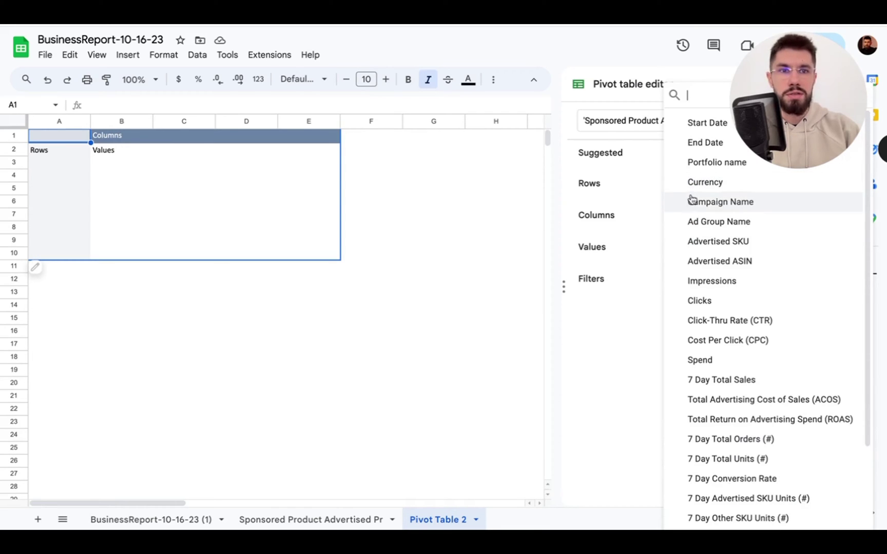
{"action": "left_click", "coordinate": [721, 262]}
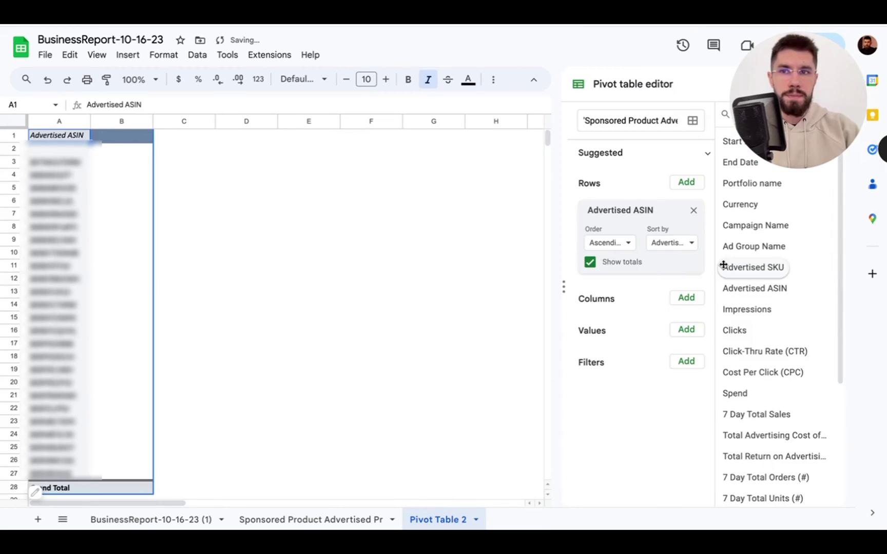
{"action": "left_click", "coordinate": [686, 330]}
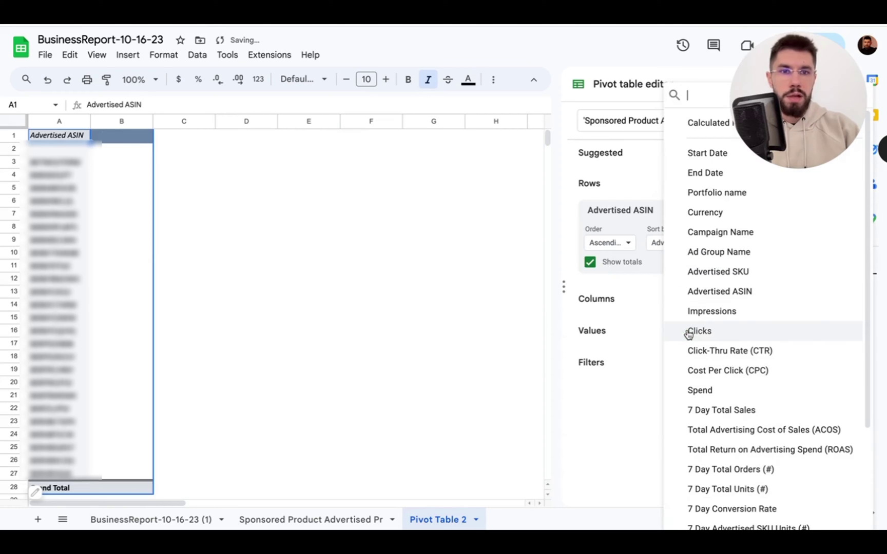
{"action": "left_click", "coordinate": [722, 391]}
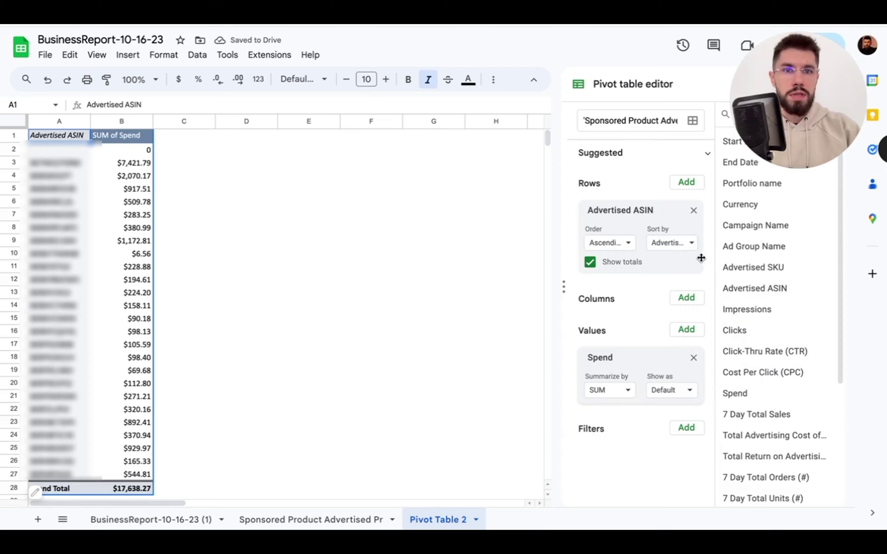
{"action": "left_click", "coordinate": [688, 245]}
{"action": "left_click", "coordinate": [694, 286]}
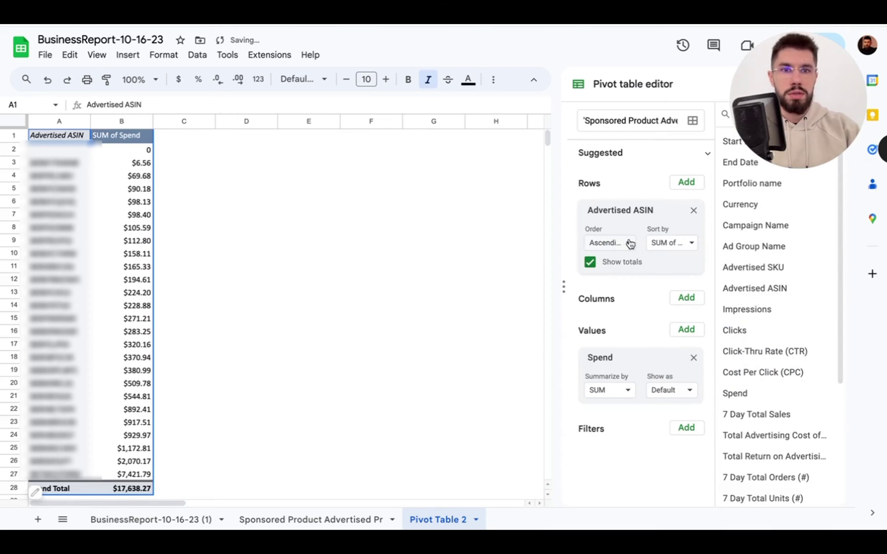
{"action": "left_click", "coordinate": [627, 242]}
{"action": "left_click", "coordinate": [623, 283]}
{"action": "left_click", "coordinate": [492, 242]}
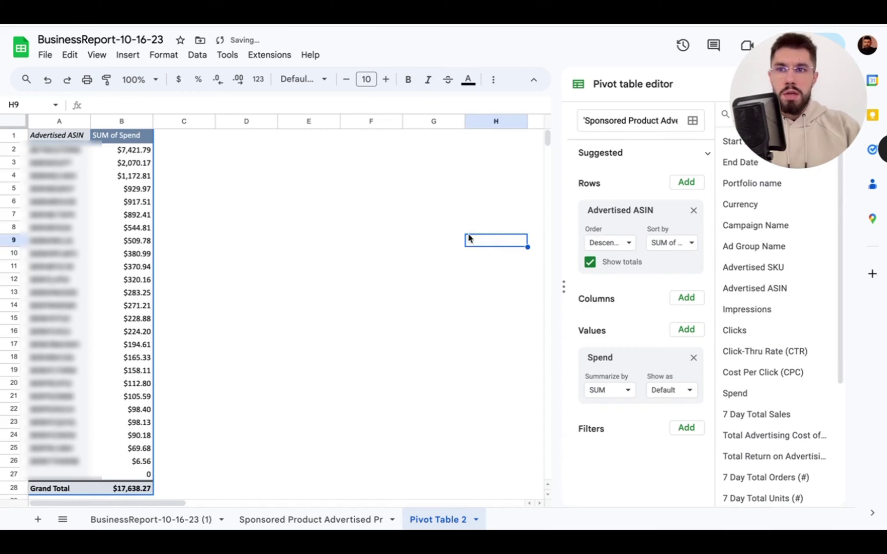
- Copy the pivot table range A1:B26
{"action": "left_click", "coordinate": [49, 138]}
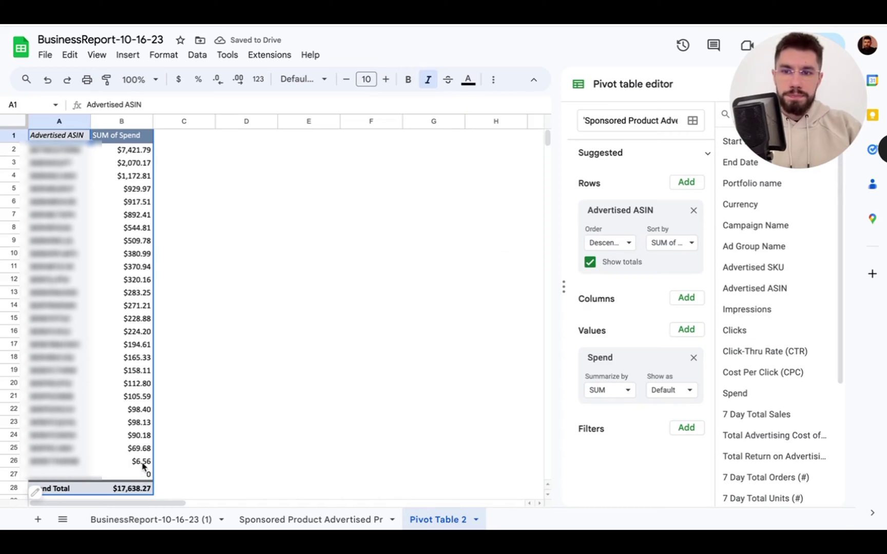
{"action": "left_click", "coordinate": [143, 465], "text": "shift"}
{"action": "left_click", "coordinate": [495, 241]}
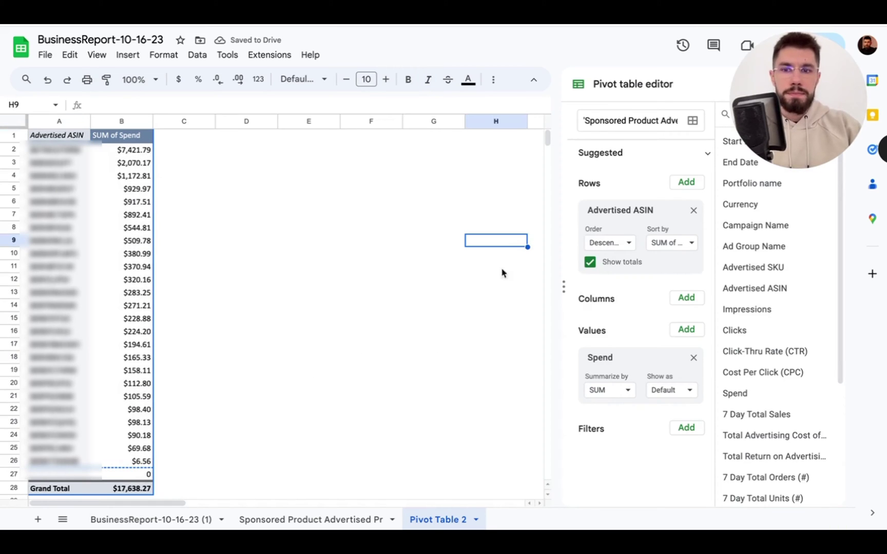
{"action": "left_click", "coordinate": [178, 519]}
- Paste the copied pivot data into cell D1 as values only
{"action": "left_click", "coordinate": [284, 136]}
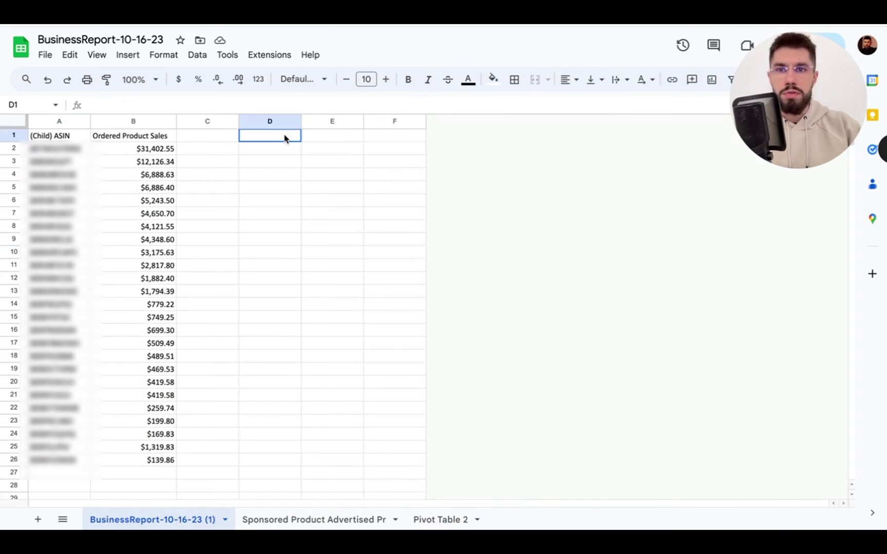
{"action": "right_click", "coordinate": [300, 140]}
{"action": "mouse_move", "coordinate": [340, 164]}
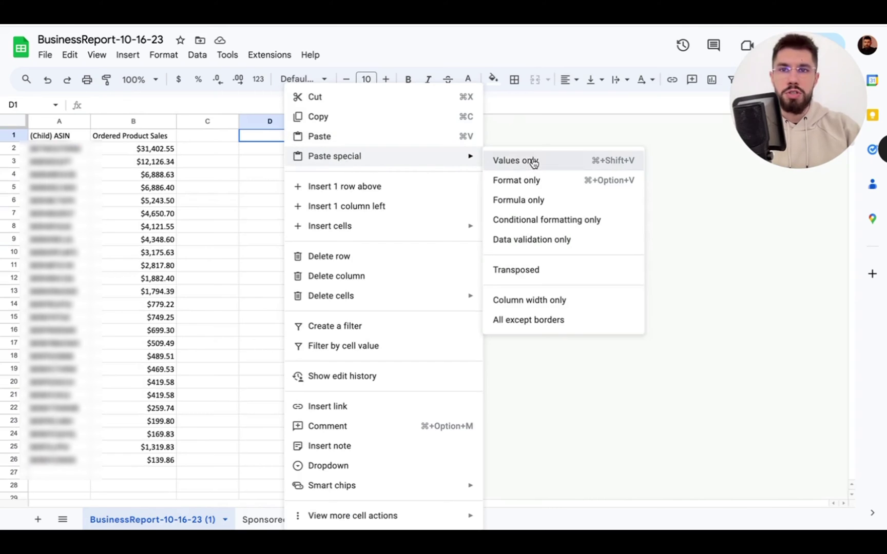
{"action": "left_click", "coordinate": [514, 159]}
{"action": "left_click", "coordinate": [414, 176]}
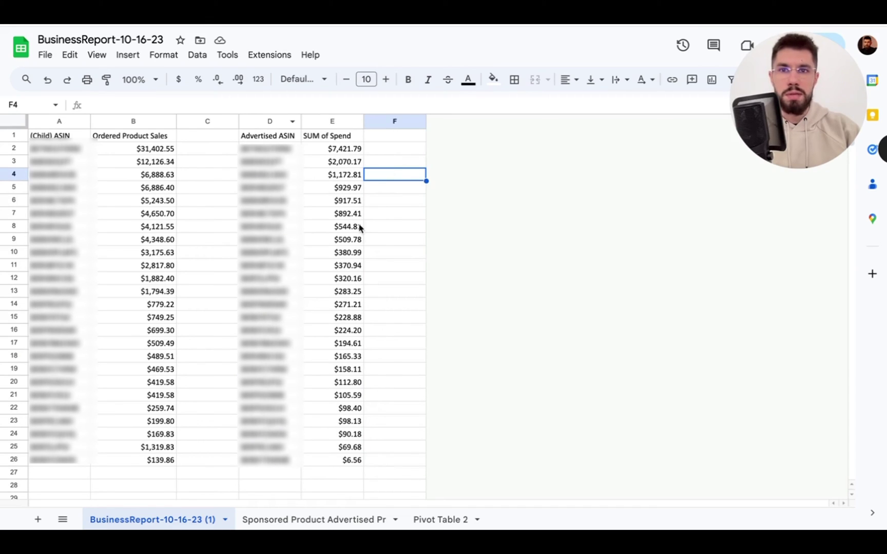
- Enter =VLOOKUP(A2,D2:E26,2,false) in C2 and fill it down to C26
{"action": "left_click", "coordinate": [199, 152]}
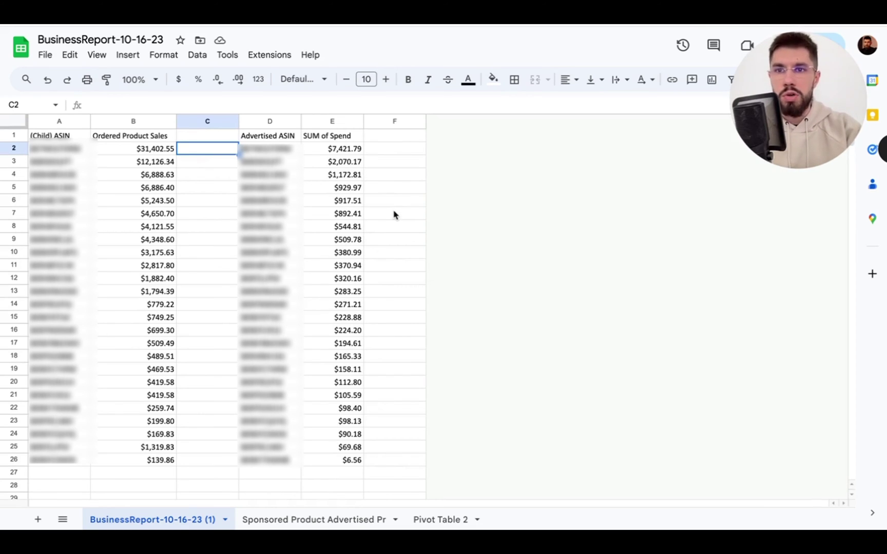
{"action": "type", "text": "=vlo"}
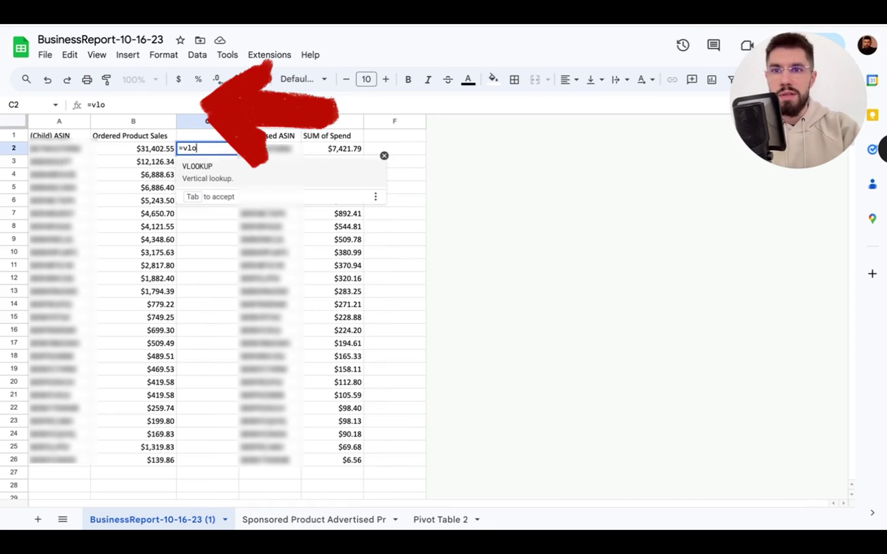
{"action": "left_click", "coordinate": [194, 168]}
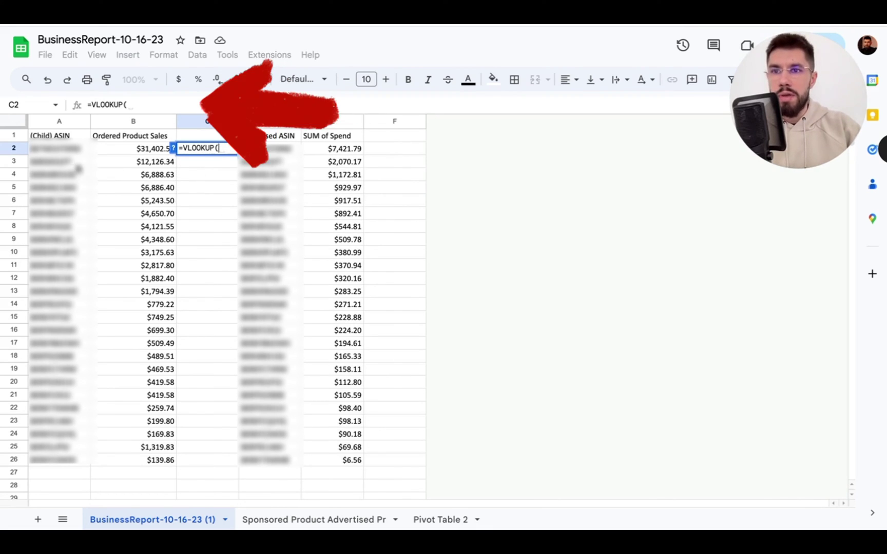
{"action": "left_click", "coordinate": [57, 153]}
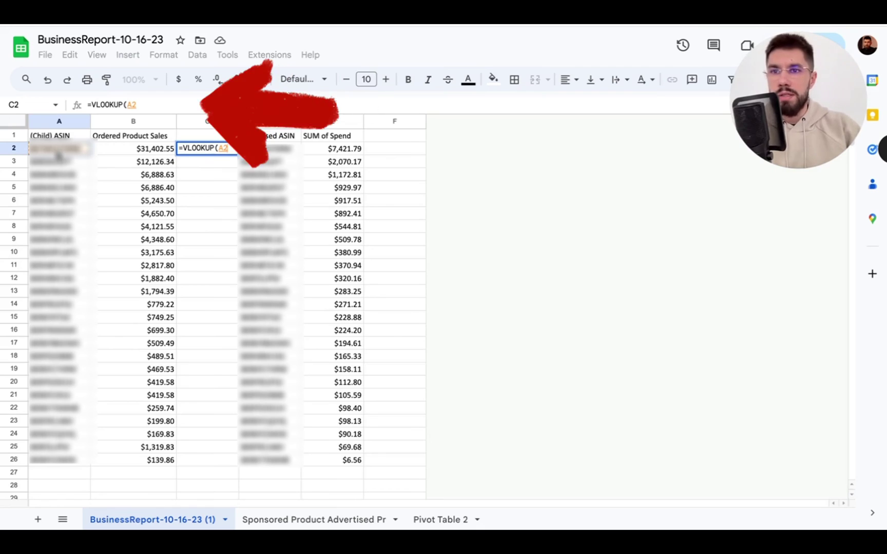
{"action": "type", "text": ","}
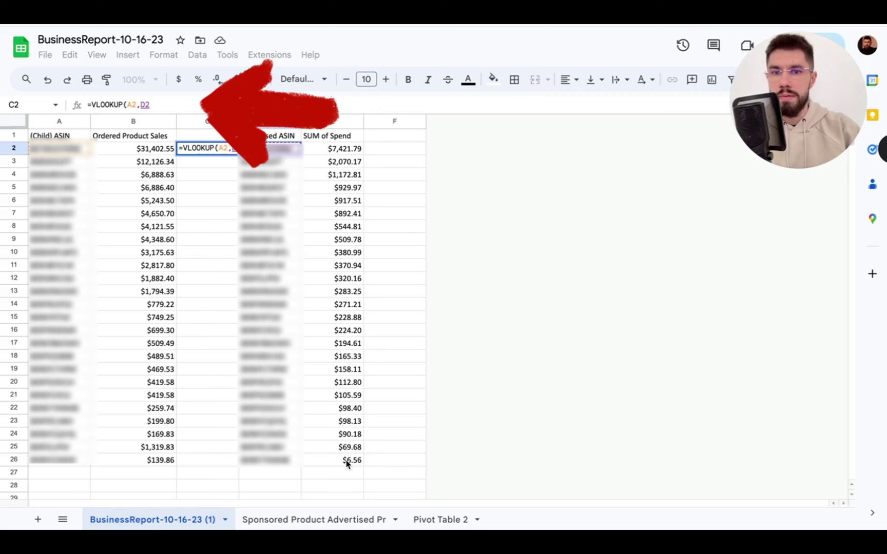
{"action": "left_click_drag", "start_coordinate": [264, 148], "coordinate": [347, 462]}
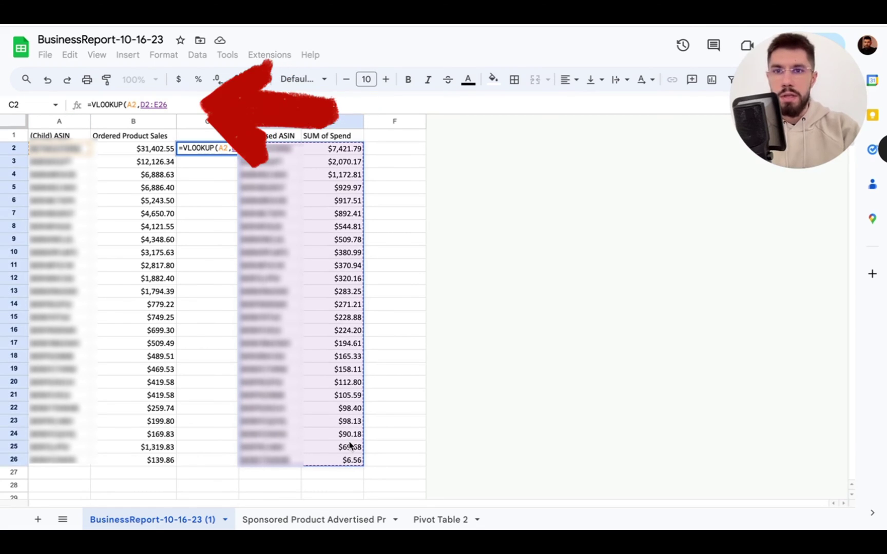
{"action": "type", "text": ",2"}
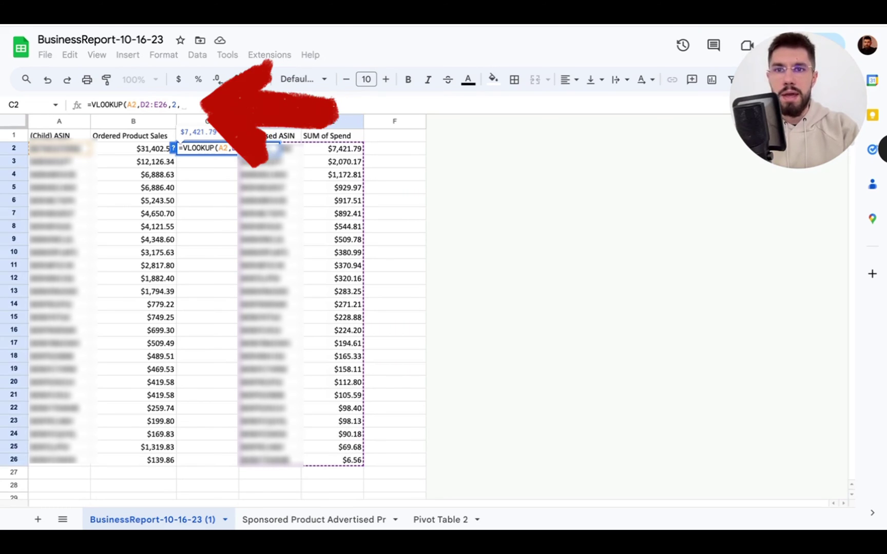
{"action": "type", "text": ",false"}
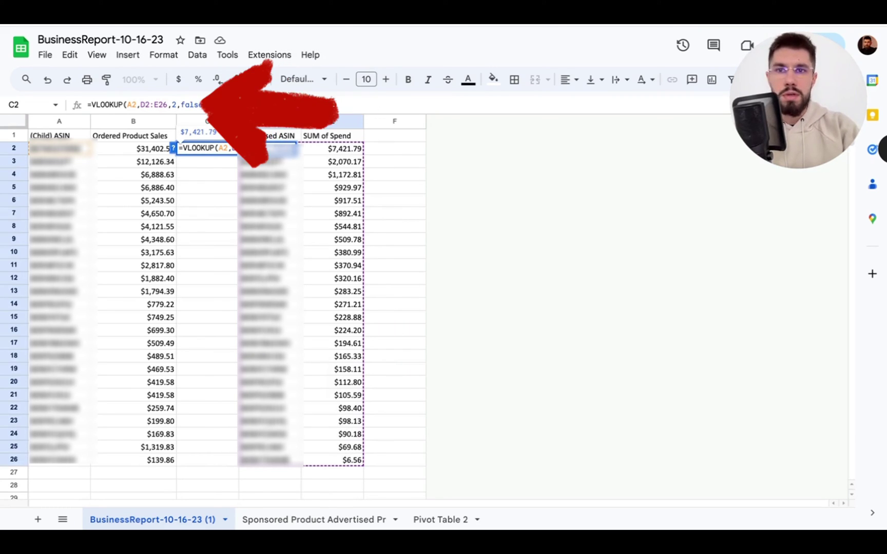
{"action": "key", "text": "Return"}
{"action": "left_click", "coordinate": [212, 150]}
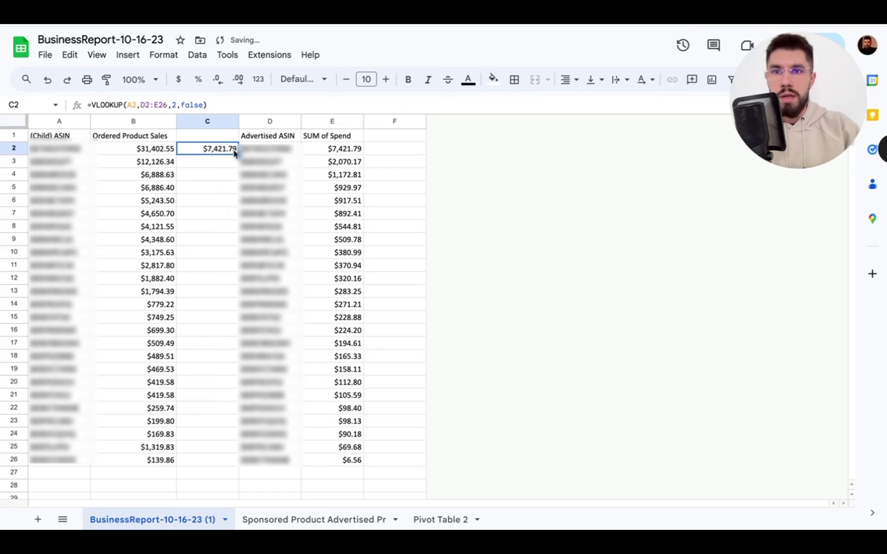
{"action": "left_click_drag", "start_coordinate": [236, 154], "coordinate": [224, 470]}
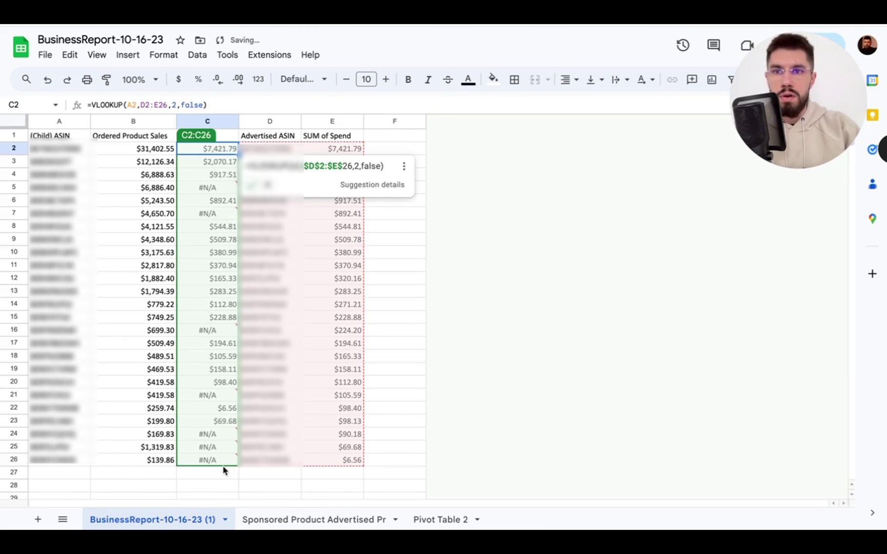
{"action": "left_click", "coordinate": [251, 185]}
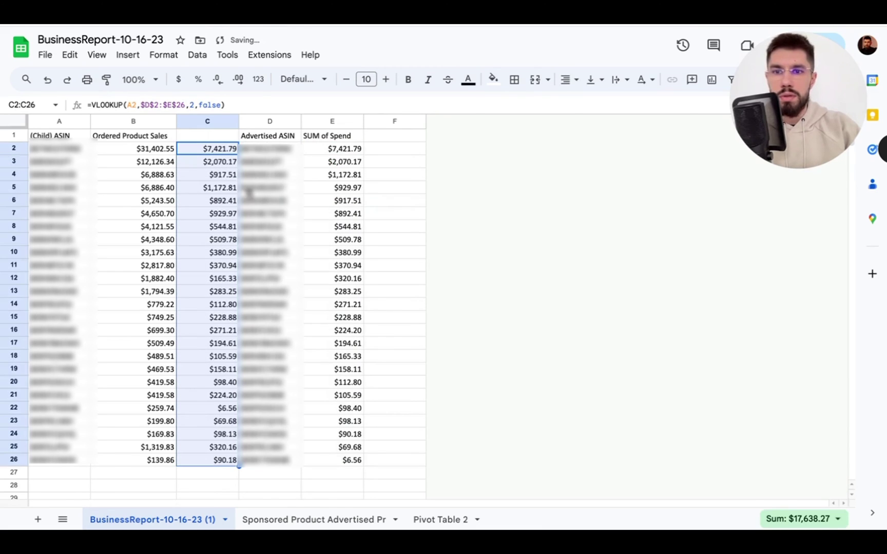
- Rename the column C header to 'Spend'
{"action": "left_click", "coordinate": [212, 281]}
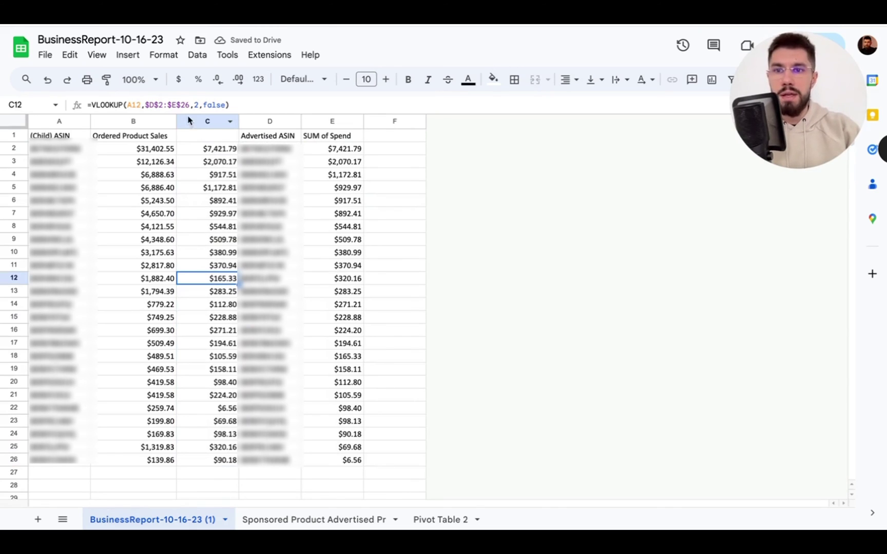
{"action": "left_click", "coordinate": [215, 138]}
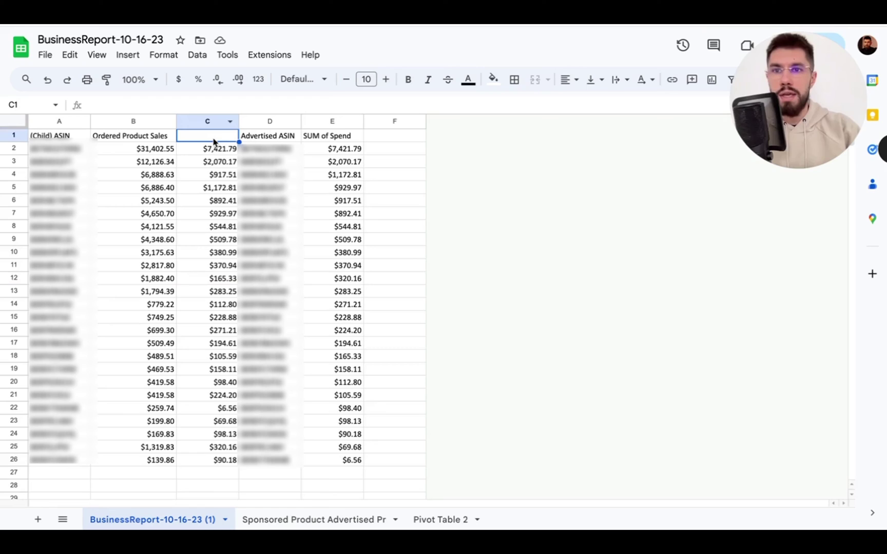
{"action": "type", "text": "Spe"}
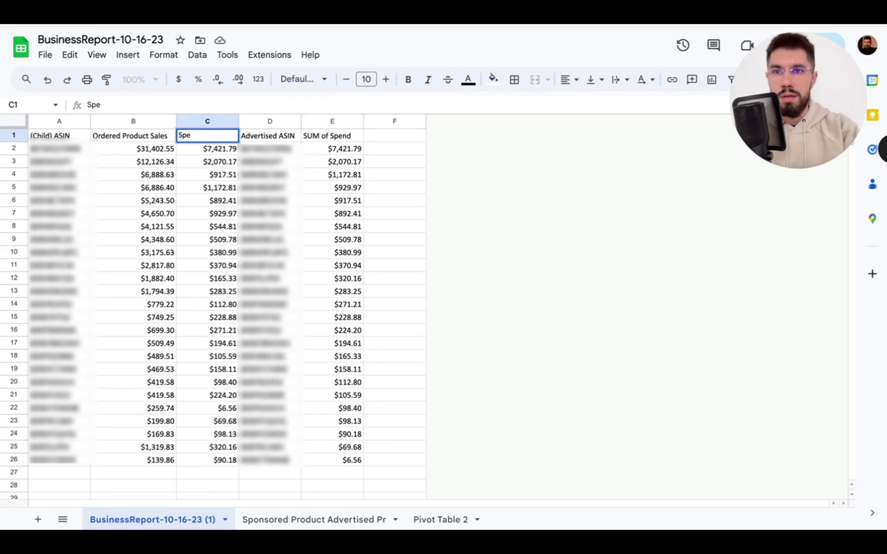
{"action": "type", "text": "bnnd"}
{"action": "left_click", "coordinate": [262, 189]}
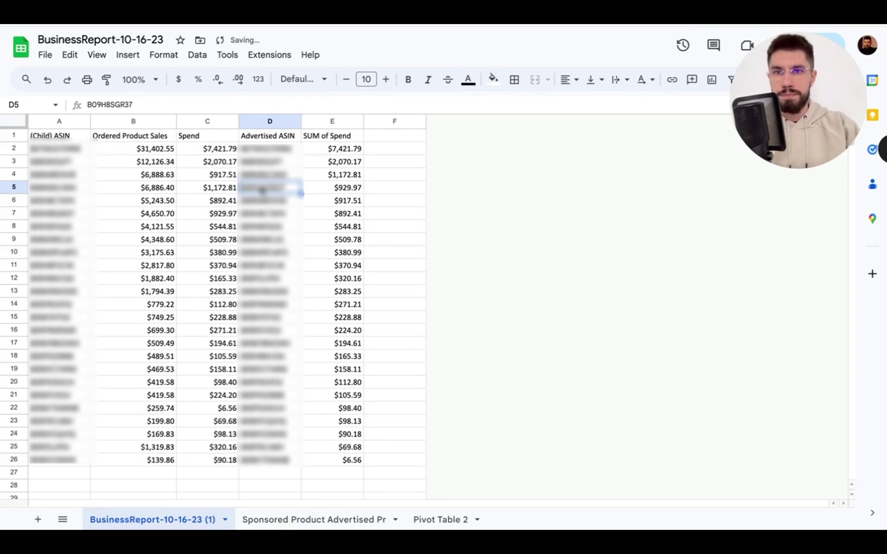
- Copy the Spend column and paste it back as plain values
{"action": "left_click", "coordinate": [211, 122]}
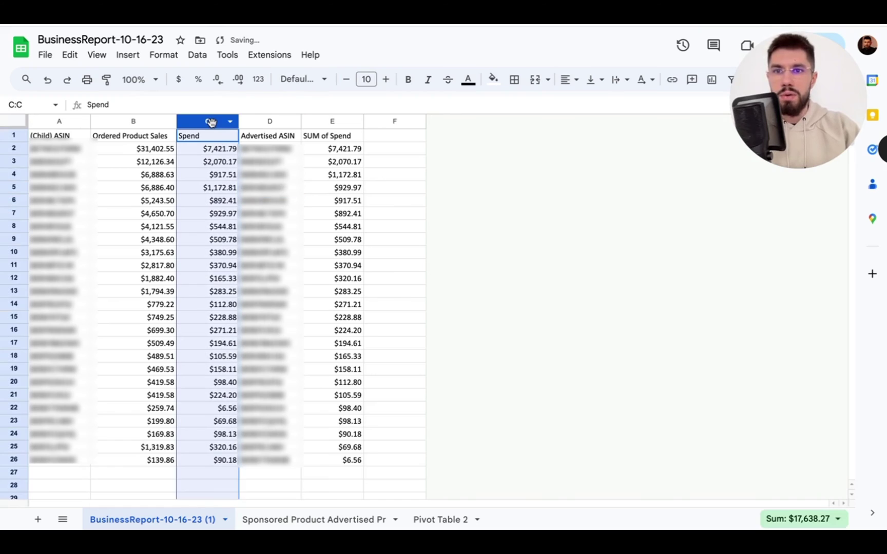
{"action": "key", "text": "super+c"}
{"action": "right_click", "coordinate": [208, 148]}
{"action": "mouse_move", "coordinate": [251, 167]}
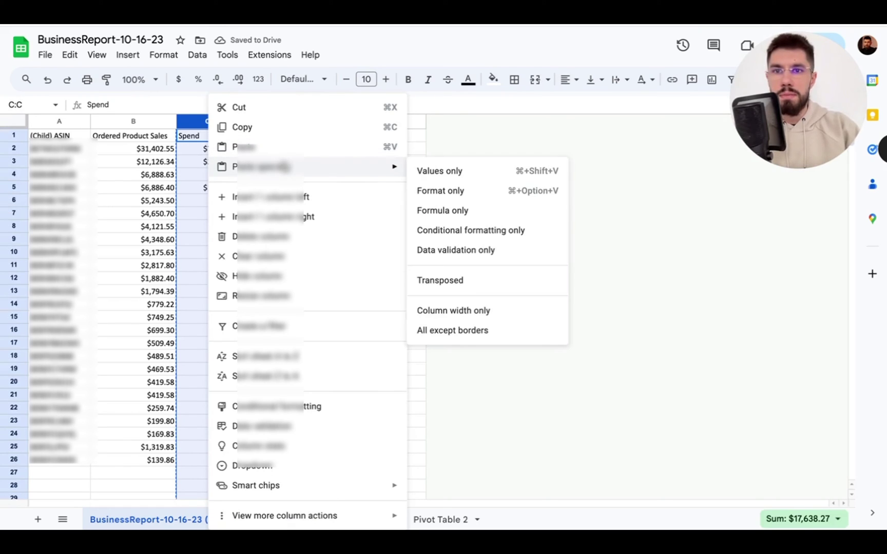
{"action": "left_click", "coordinate": [441, 172]}
{"action": "left_click", "coordinate": [341, 178]}
- Delete the Advertised ASIN and SUM of Spend columns D–E
{"action": "left_click", "coordinate": [295, 125]}
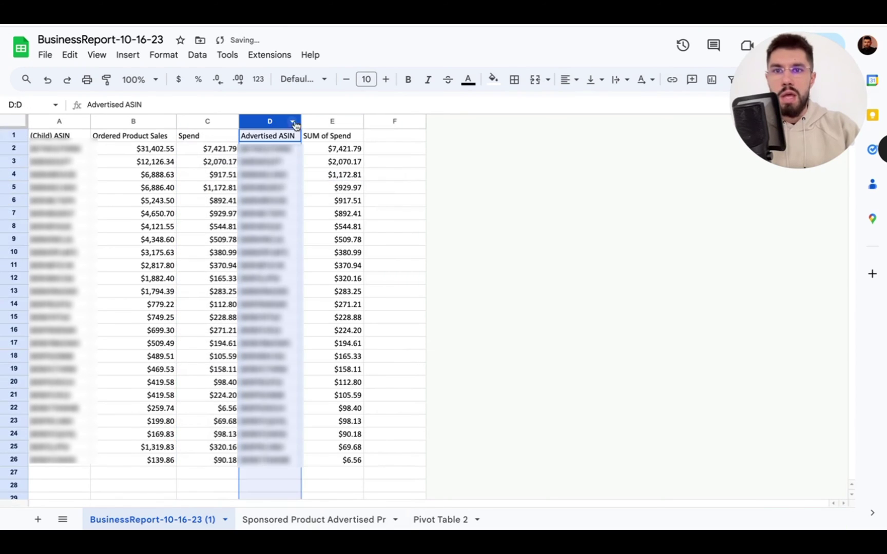
{"action": "left_click", "coordinate": [331, 123], "text": "shift"}
{"action": "right_click", "coordinate": [331, 123]}
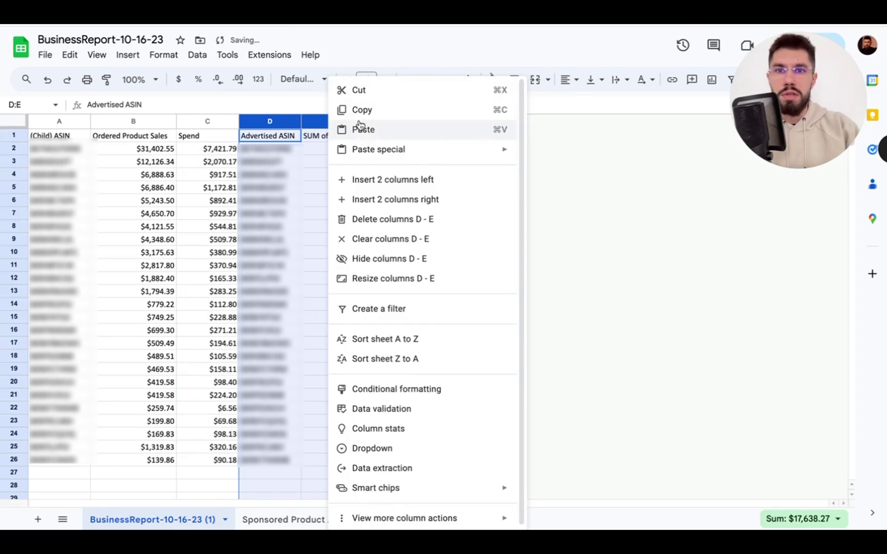
{"action": "left_click", "coordinate": [394, 217]}
- Add a 'Tacos' column D with =C2/B2 filled down, formatted as percentages
{"action": "left_click", "coordinate": [273, 138]}
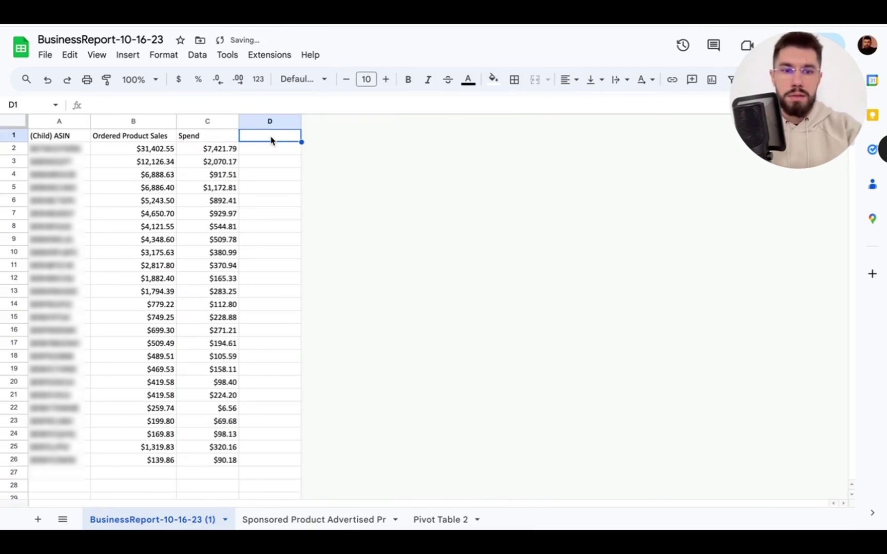
{"action": "type", "text": "Tacos"}
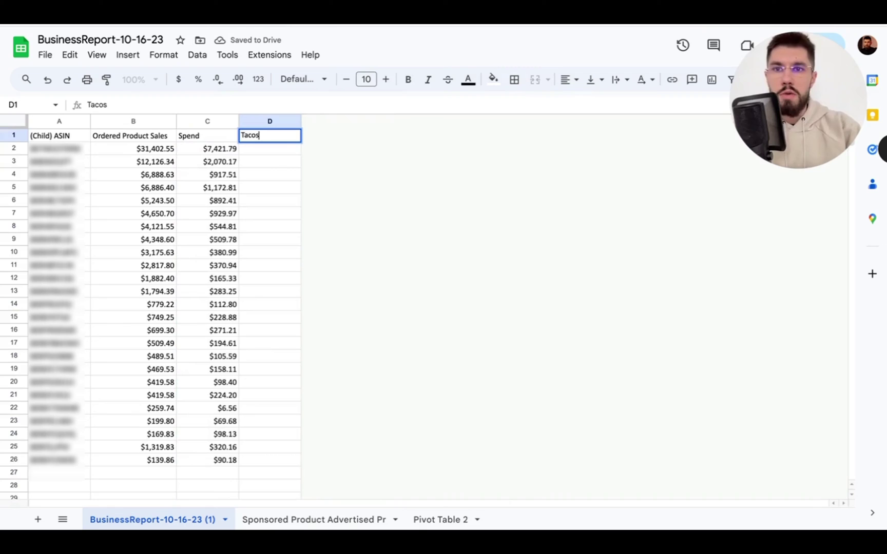
{"action": "left_click", "coordinate": [262, 148]}
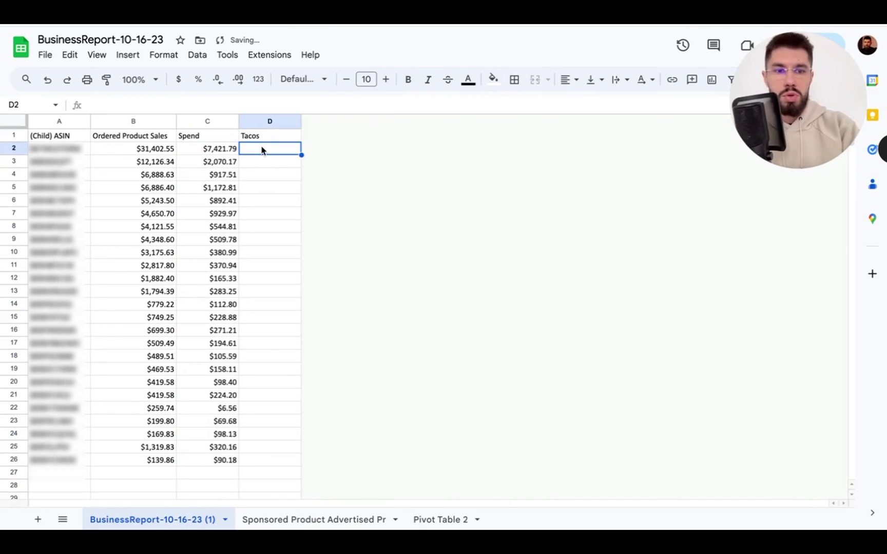
{"action": "type", "text": "="}
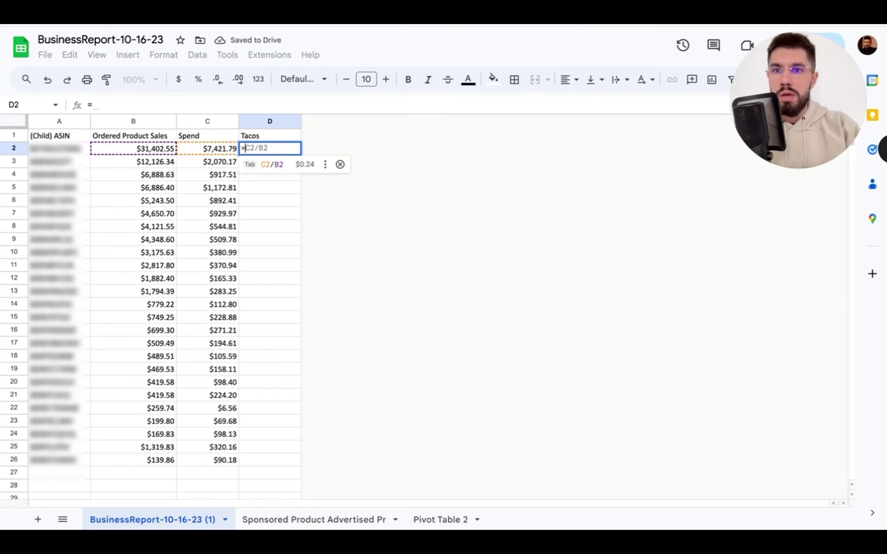
{"action": "type", "text": "C2/B2"}
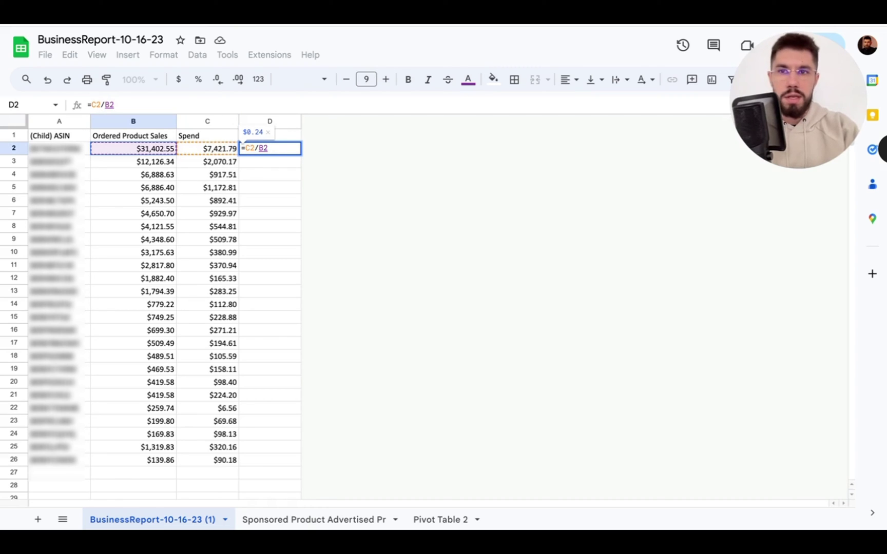
{"action": "key", "text": "Return"}
{"action": "left_click", "coordinate": [317, 241]}
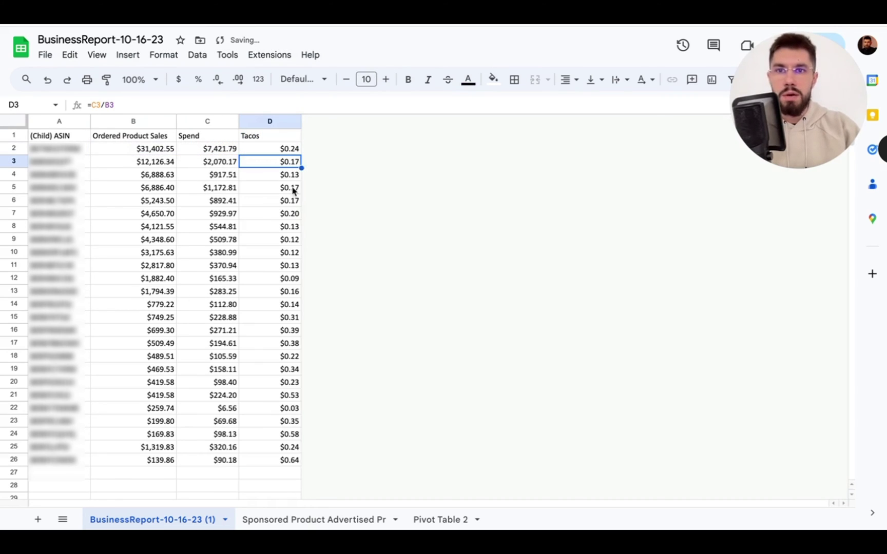
{"action": "left_click", "coordinate": [248, 121]}
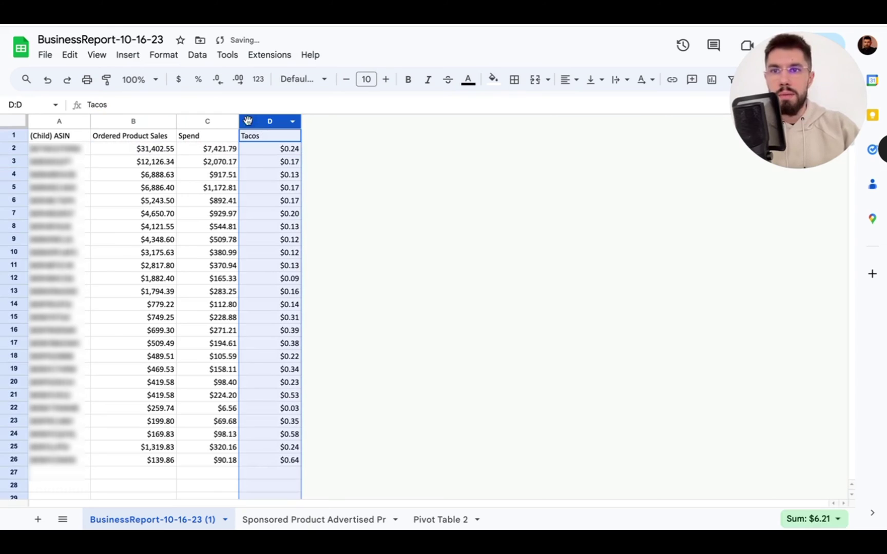
{"action": "left_click", "coordinate": [197, 82]}
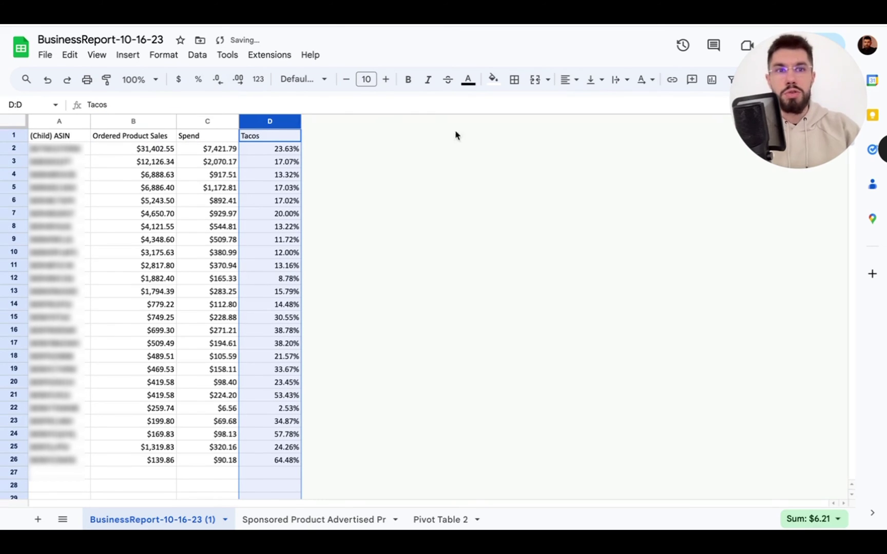
{"action": "left_click_drag", "start_coordinate": [801, 81], "coordinate": [567, 179]}
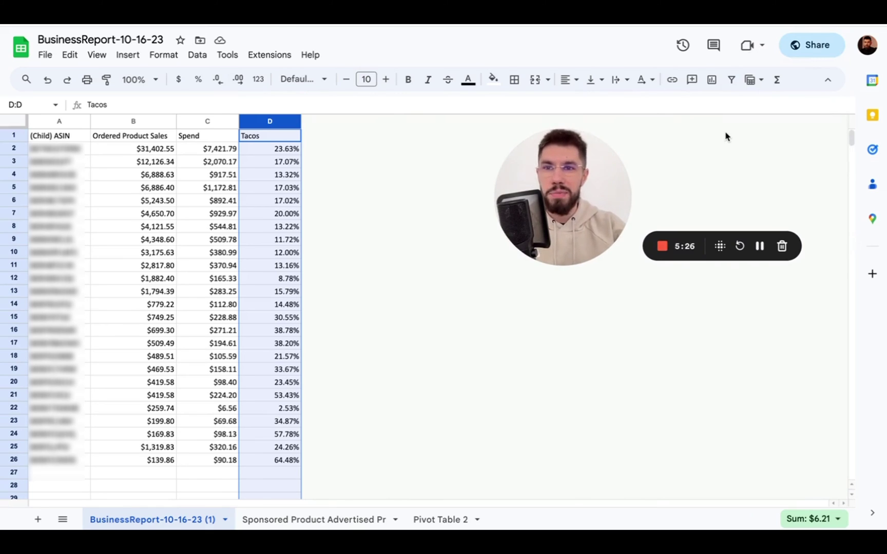
{"action": "left_click", "coordinate": [59, 121]}
{"action": "left_click", "coordinate": [270, 121]}
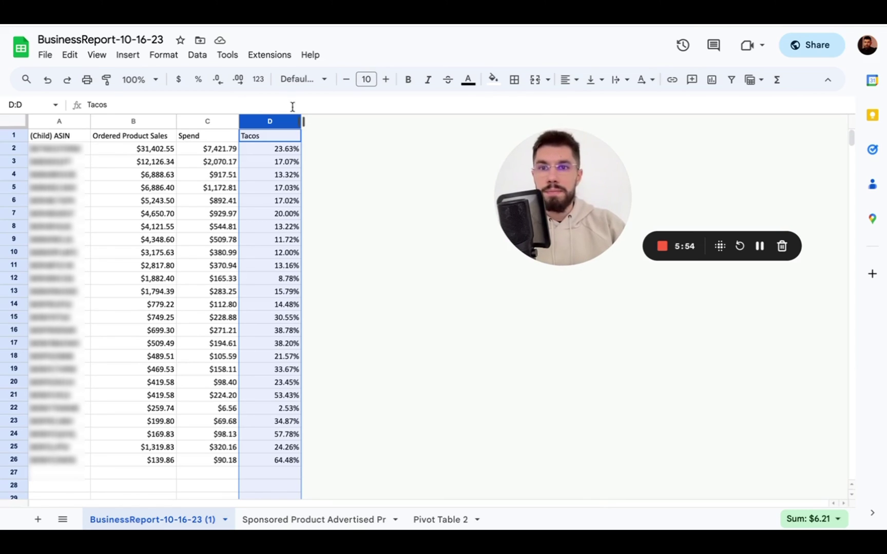
- Filter the header row, sorting Z to A by Tacos and then by Spend
{"action": "left_click", "coordinate": [11, 136]}
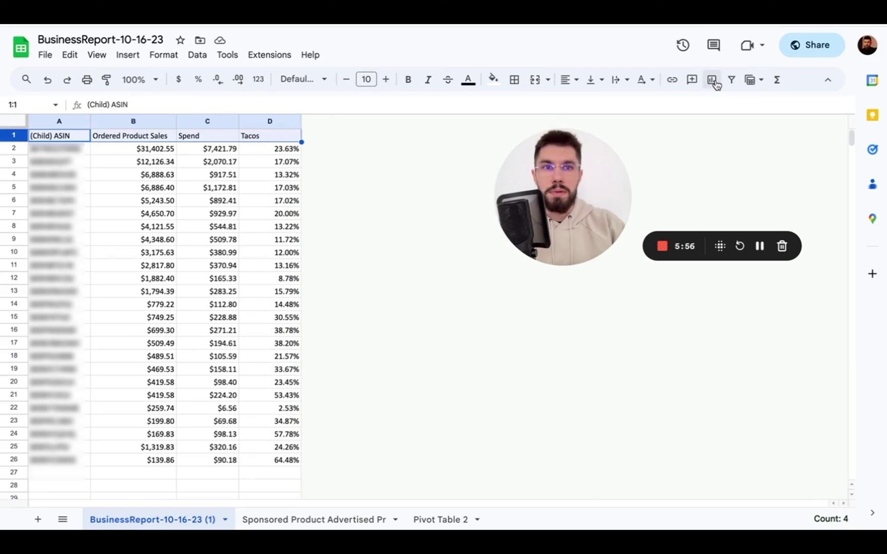
{"action": "left_click", "coordinate": [730, 80]}
{"action": "left_click", "coordinate": [285, 136]}
{"action": "left_click", "coordinate": [294, 136]}
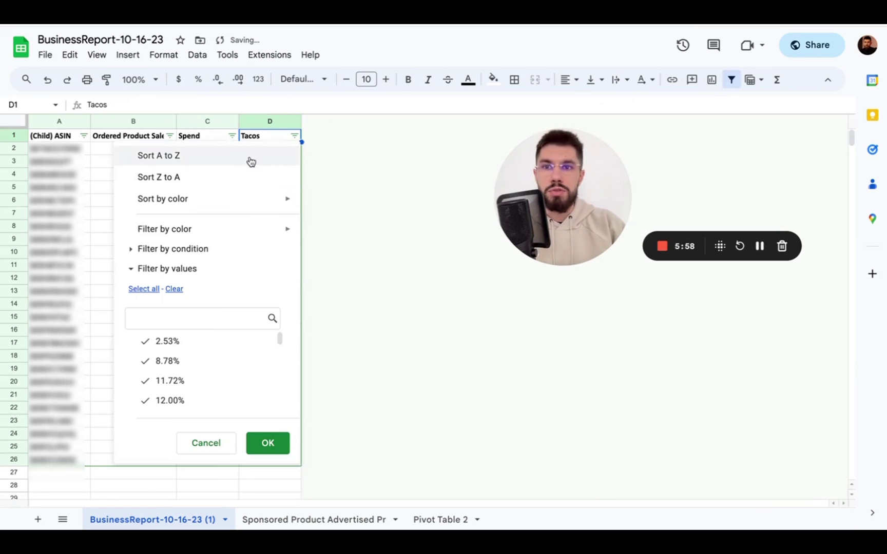
{"action": "left_click", "coordinate": [222, 179]}
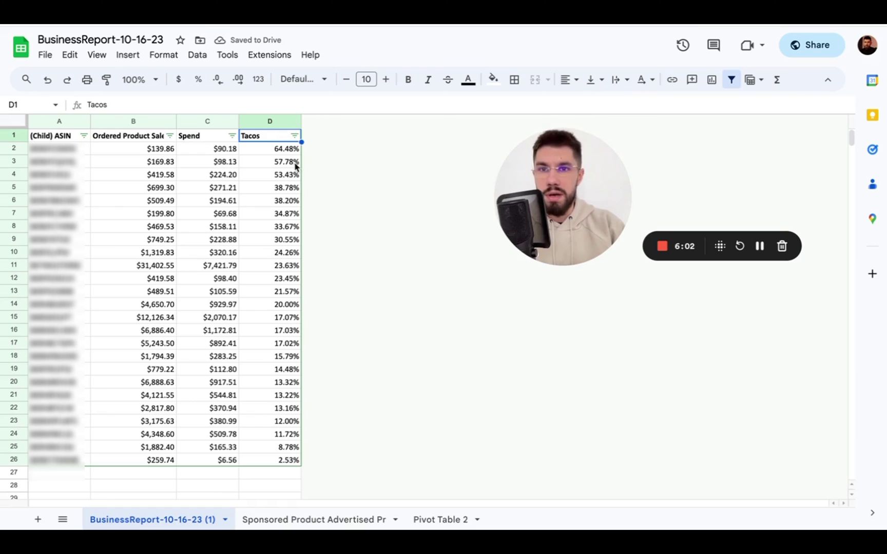
{"action": "left_click", "coordinate": [232, 135]}
{"action": "left_click", "coordinate": [128, 177]}
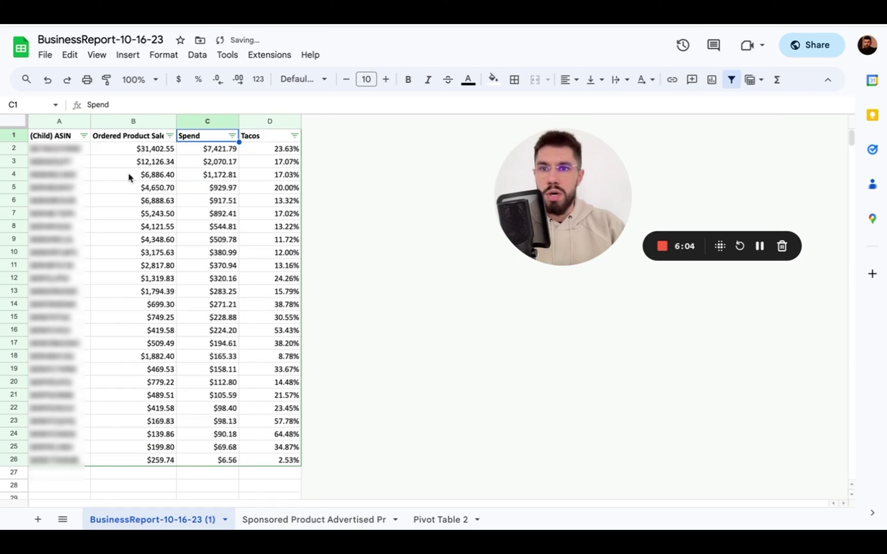
{"action": "key", "text": "Right"}
{"action": "key", "text": "Down"}
{"action": "key", "text": "Down"}
{"action": "key", "text": "Down"}
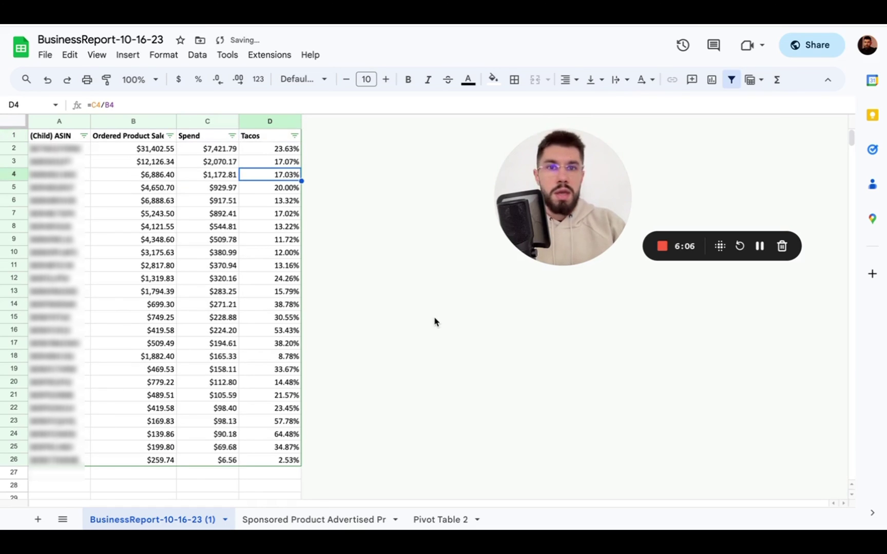